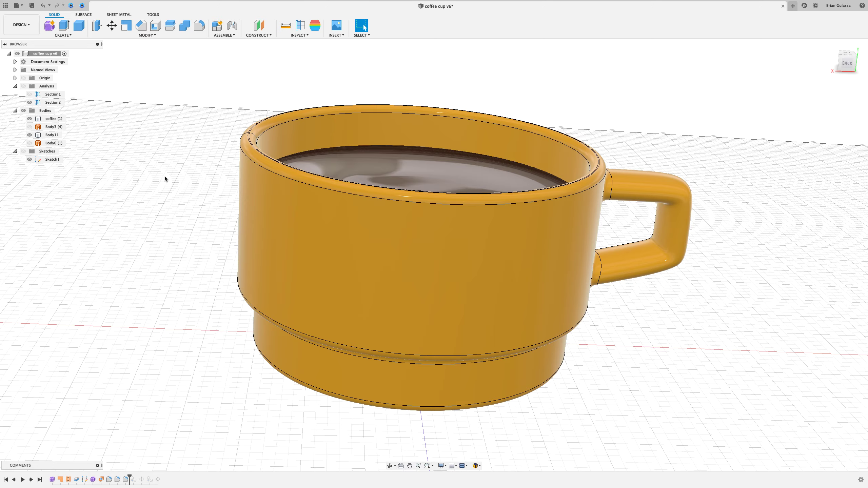
- Open the coffee body's form feature from the timeline for editing
scroll(223, 304, down, 4)
shift+middle_drag(205, 308, 202, 309)
shift+middle_drag(197, 358, 184, 369)
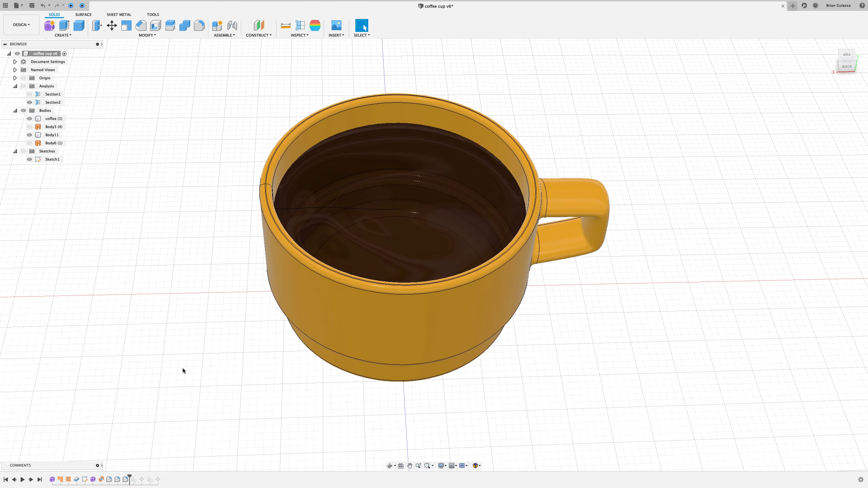
right_click(52, 480)
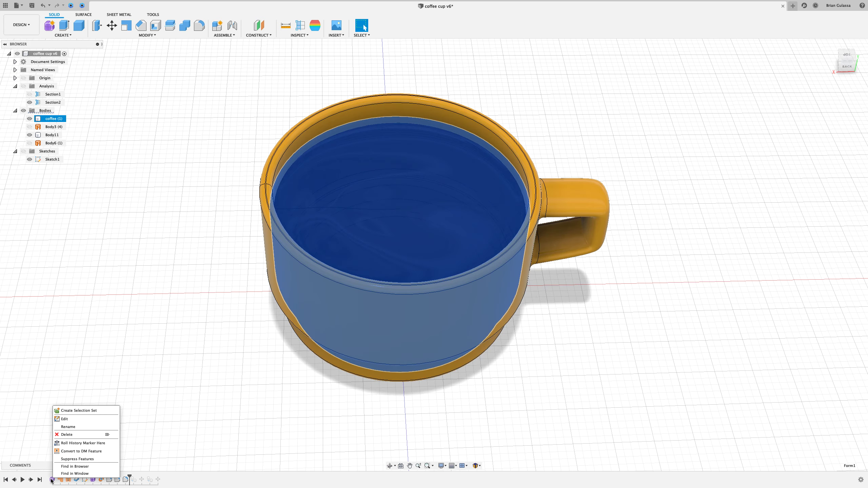
click(63, 420)
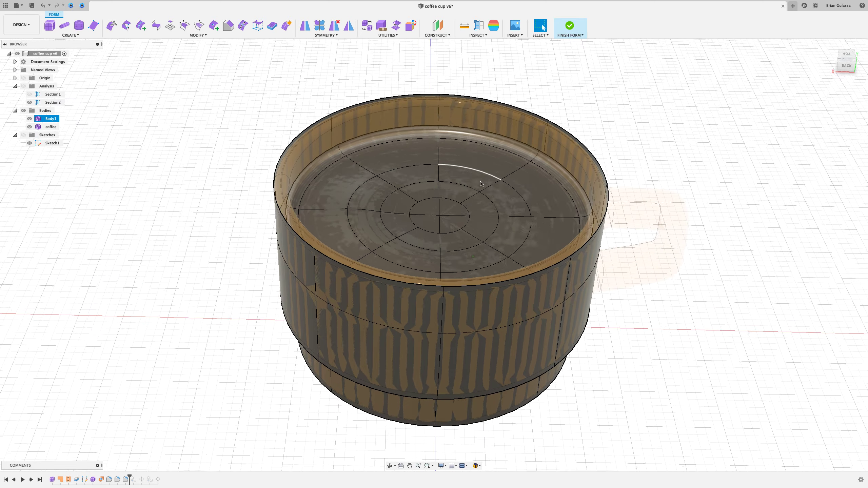
- Select the central faces of the coffee surface, grow the selection by two rings, and start Edit Form on them
scroll(453, 201, up, 2)
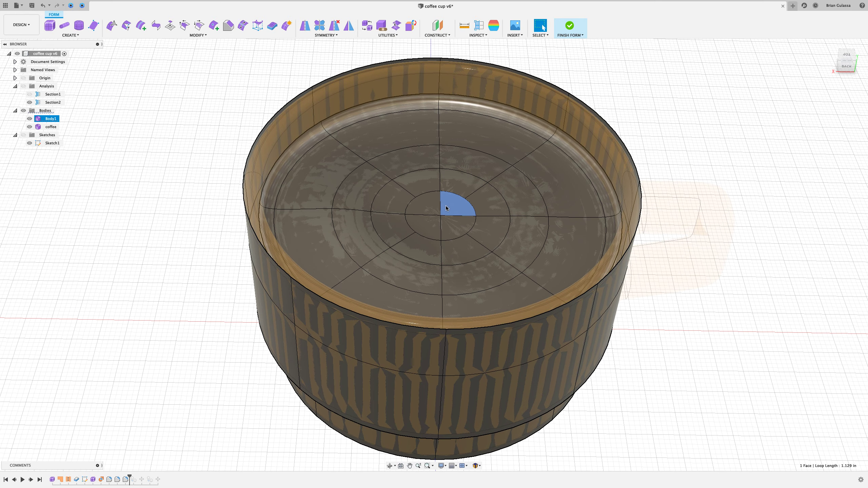
click(446, 205)
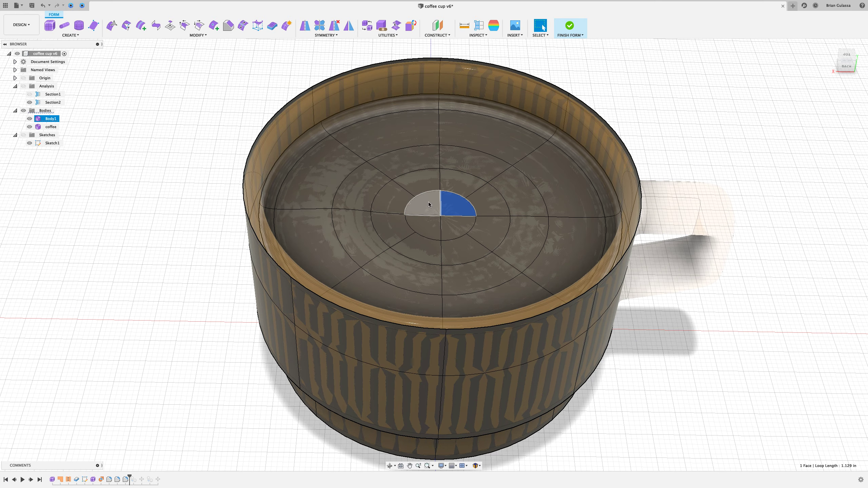
shift+click(429, 203)
shift+click(428, 222)
shift+click(456, 225)
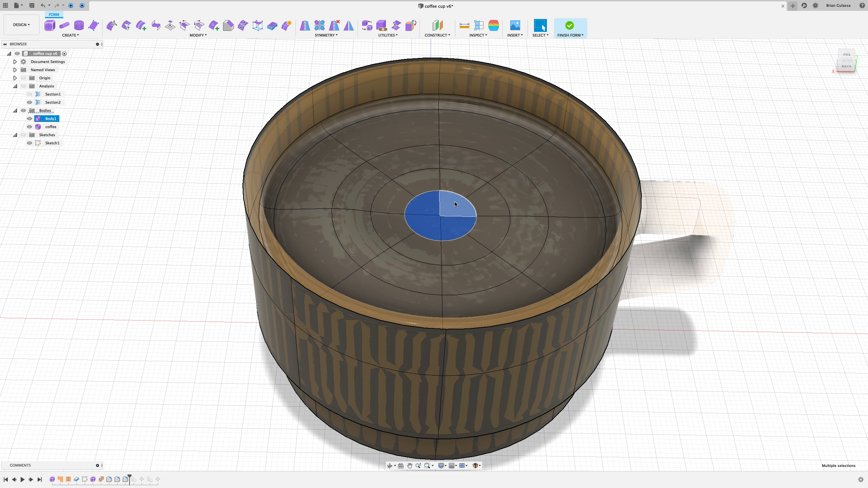
key(shift+Up)
key(shift+Up)
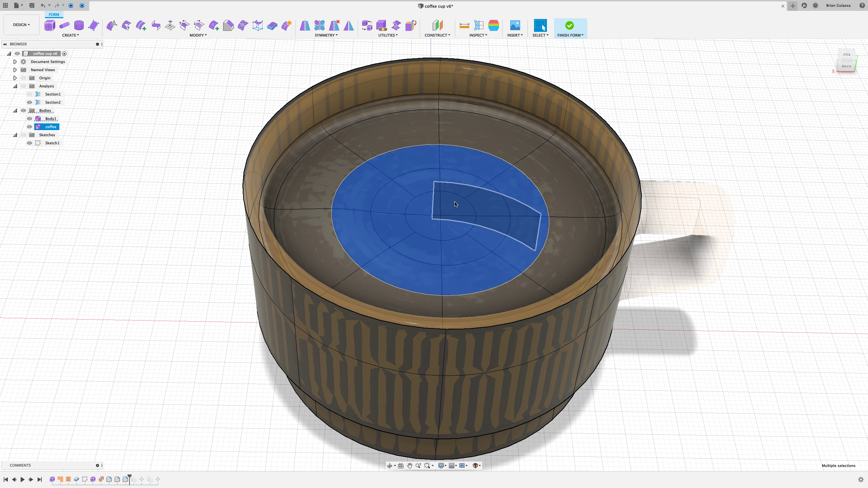
right_click(460, 211)
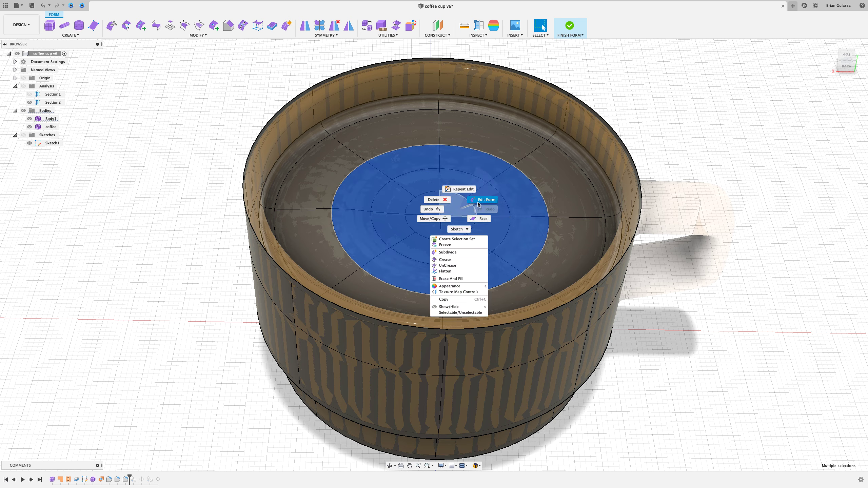
click(487, 200)
- Push the center vertex of the coffee surface down about 0.072 in
drag(440, 213, 434, 214)
shift+middle_drag(433, 208, 443, 239)
drag(444, 242, 400, 181)
click(322, 90)
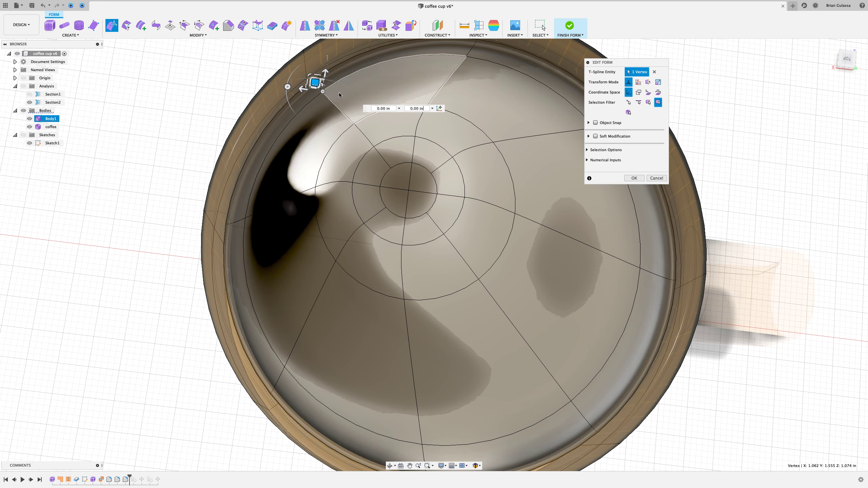
drag(313, 84, 323, 90)
shift+middle_drag(324, 89, 400, 229)
click(399, 227)
click(397, 229)
drag(396, 210, 397, 218)
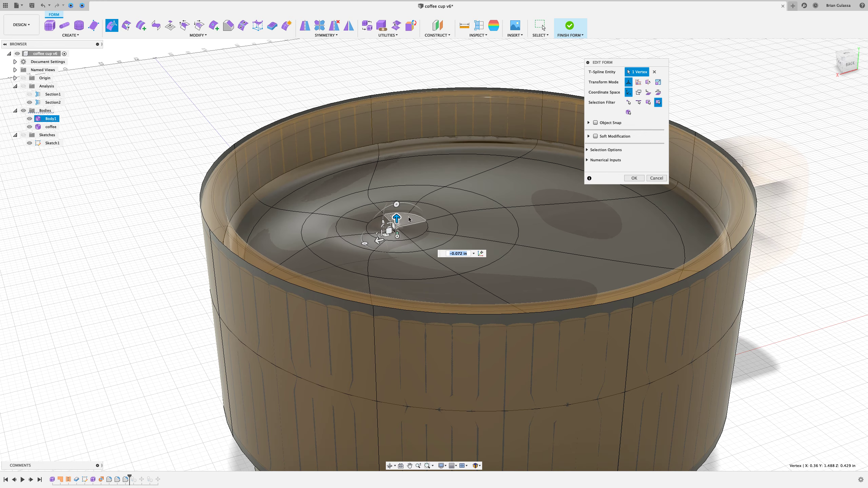
- Repair the coffee T-spline body using Repair Body with AutoRepair
click(409, 216)
click(278, 129)
shift+middle_drag(278, 129, 246, 189)
scroll(244, 181, up, 4)
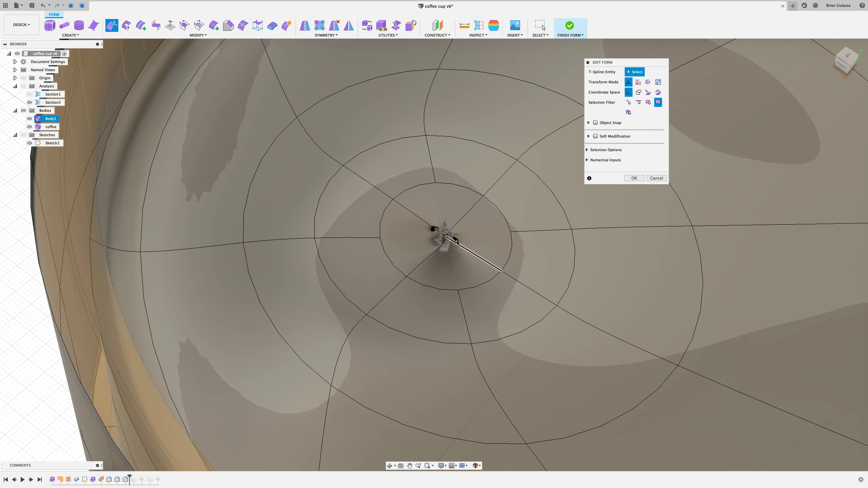
click(446, 236)
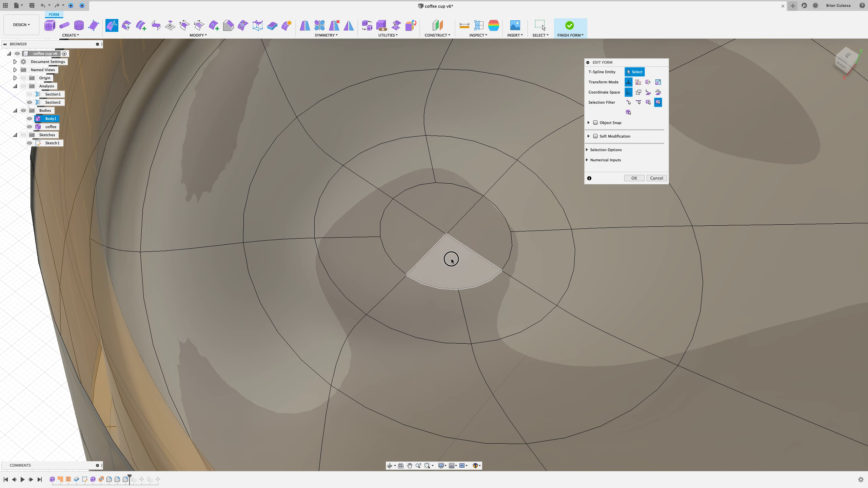
click(451, 257)
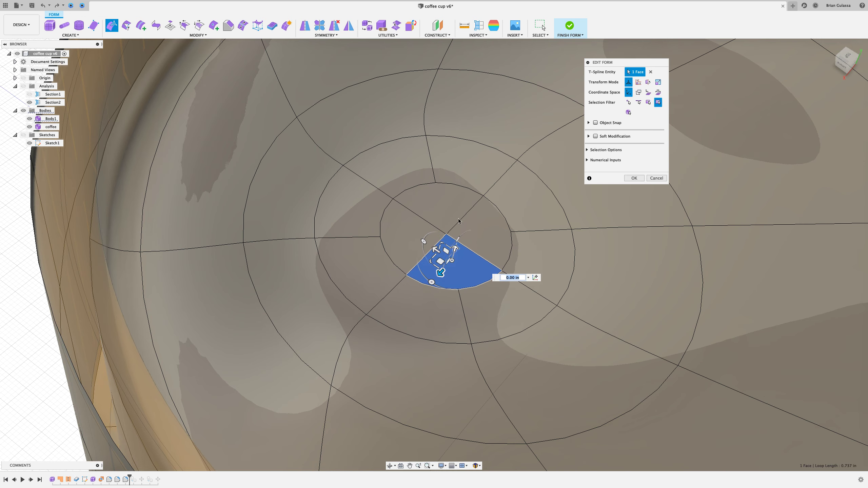
click(383, 27)
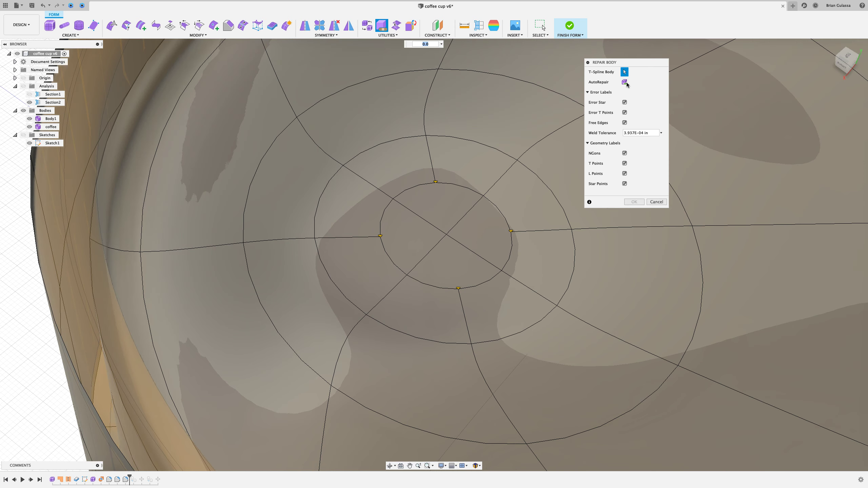
click(625, 82)
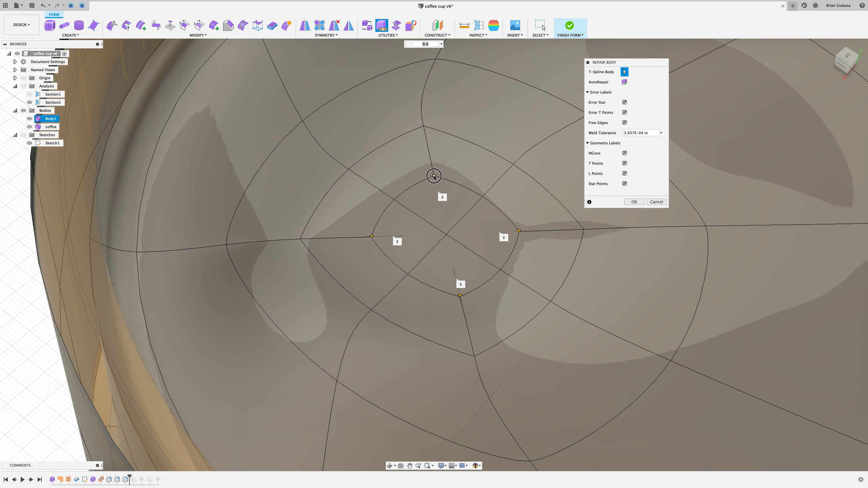
click(434, 177)
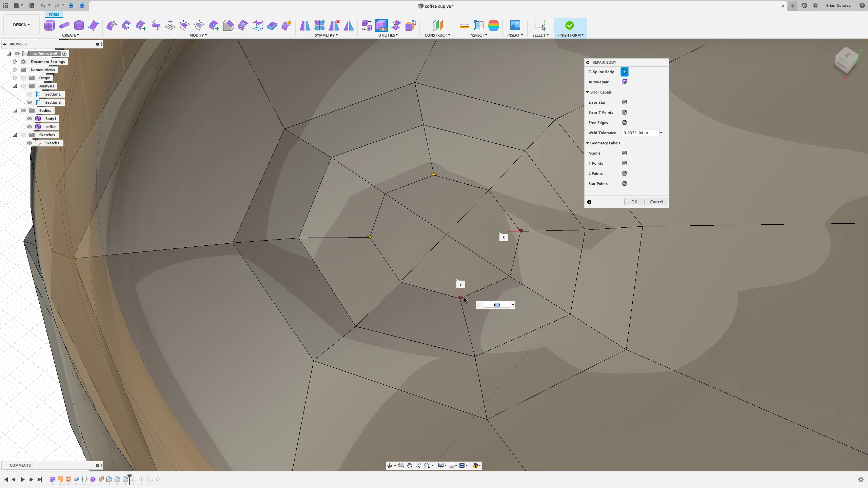
click(520, 232)
click(508, 230)
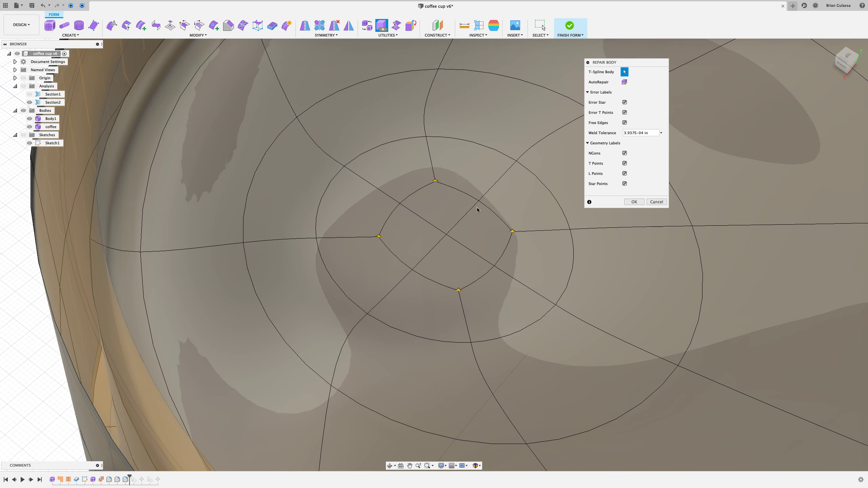
shift+middle_drag(419, 256, 443, 238)
click(633, 201)
- Push the repaired center vertex down about 0.097 in with Edit Form
right_click(441, 230)
click(459, 213)
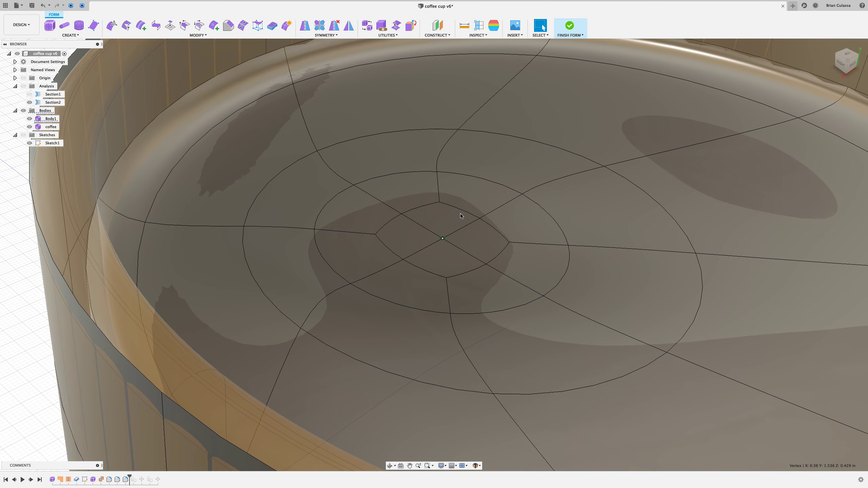
drag(434, 218, 436, 247)
shift+middle_drag(514, 140, 506, 176)
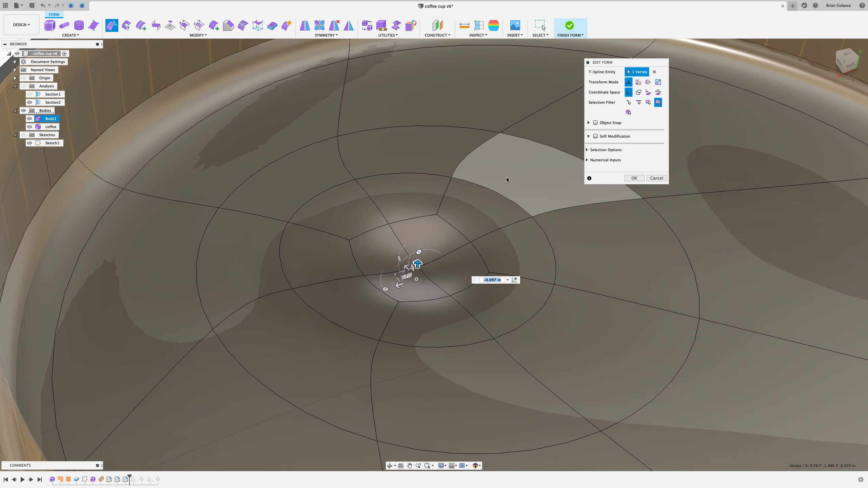
- Select the edge loop around the center dimple and raise it with Edit Form
double_click(497, 195)
shift+middle_drag(497, 188, 395, 251)
drag(395, 251, 396, 241)
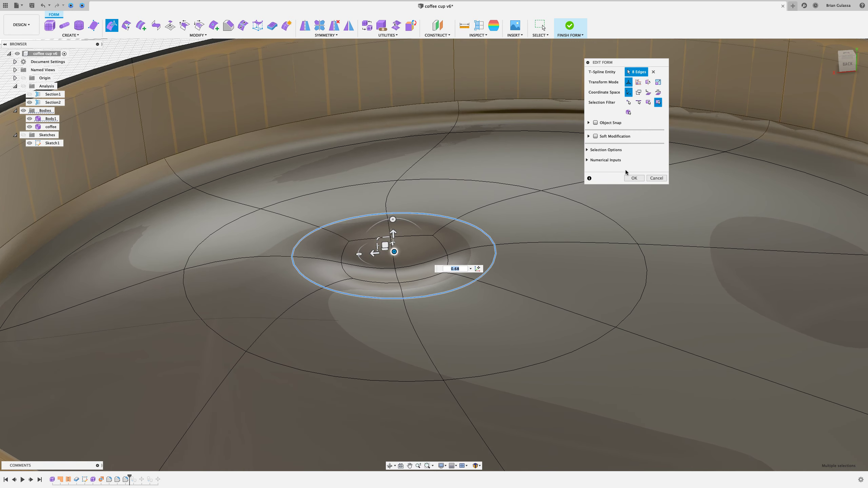
click(626, 178)
- Insert edges on both sides of the raised loop at an insert location of -0.495
shift+middle_drag(413, 226, 413, 230)
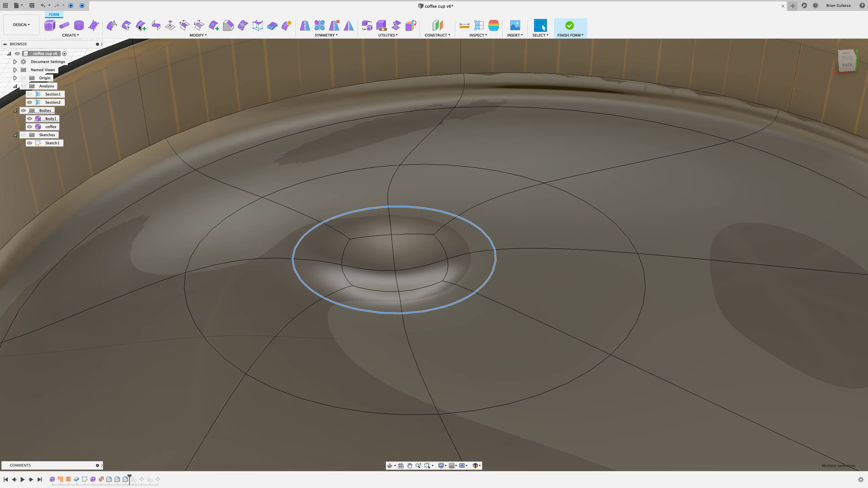
click(198, 35)
click(129, 51)
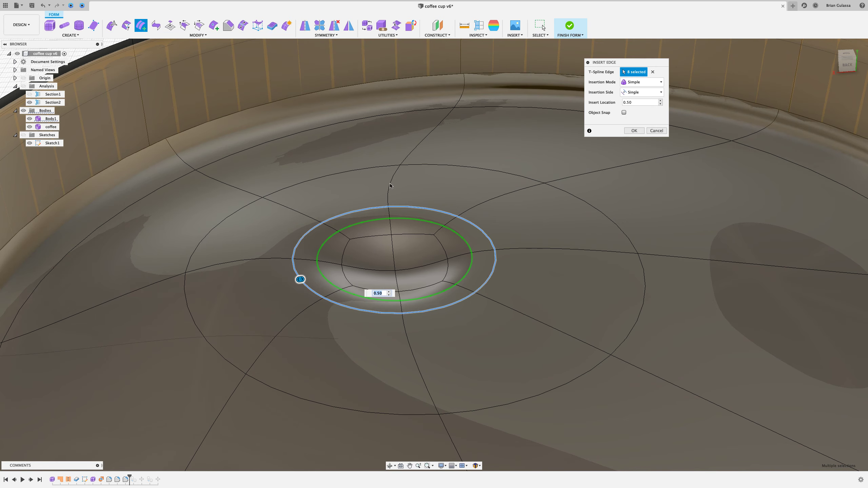
drag(302, 279, 206, 320)
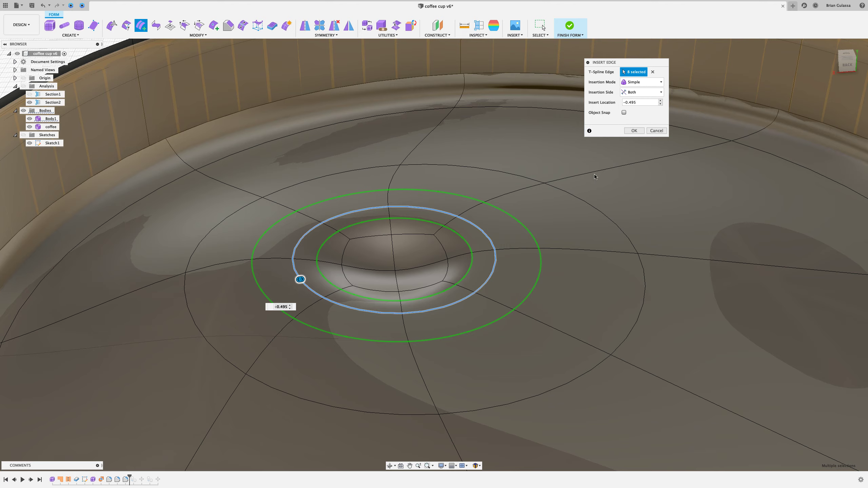
click(635, 131)
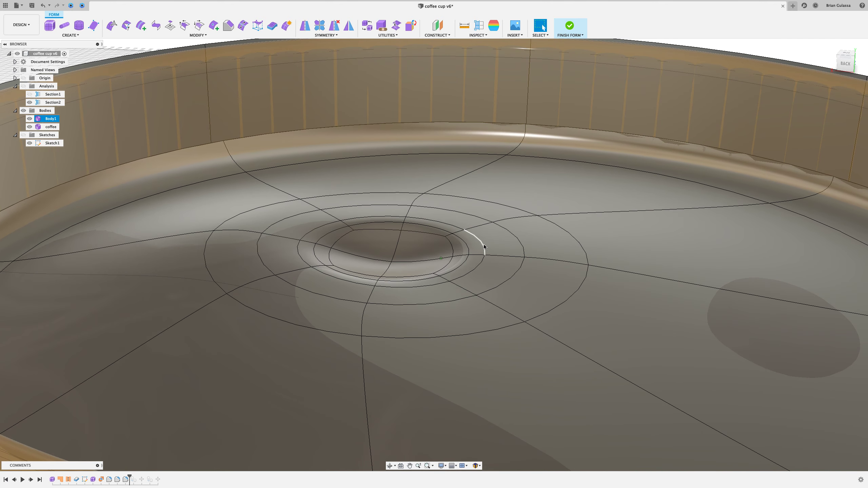
- Raise the outer inserted edge loop about 0.054 in with Edit Form
double_click(483, 244)
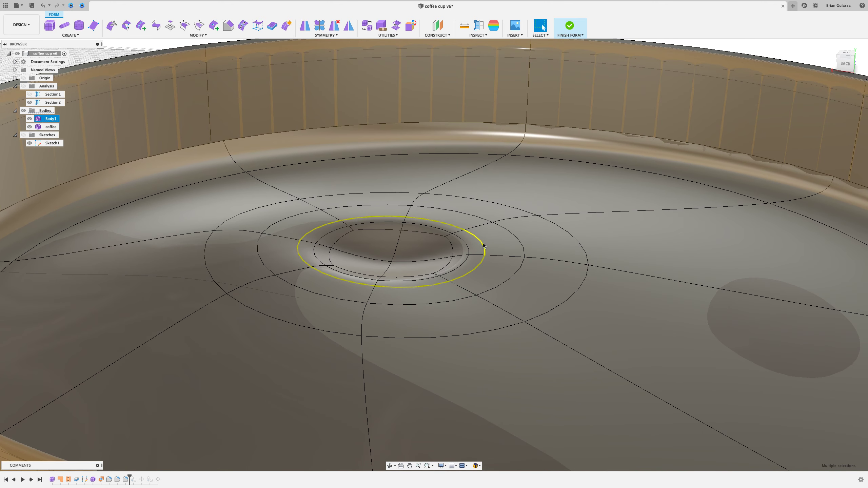
right_click(460, 226)
click(478, 205)
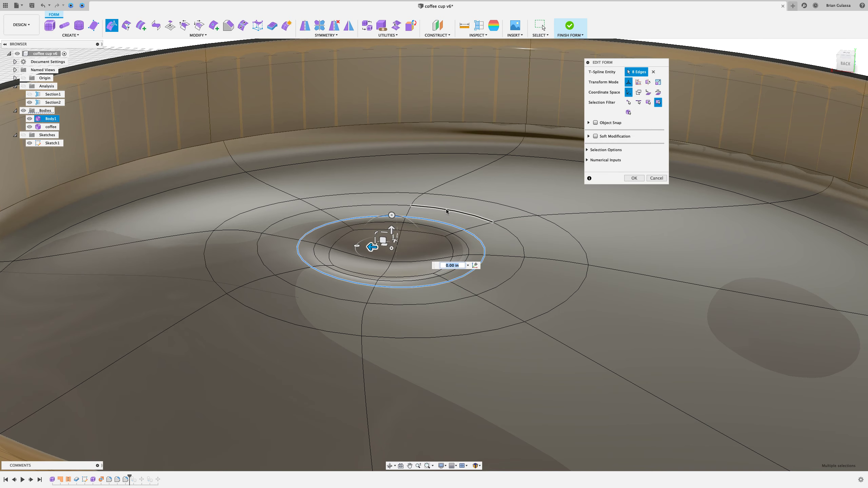
drag(392, 227, 390, 227)
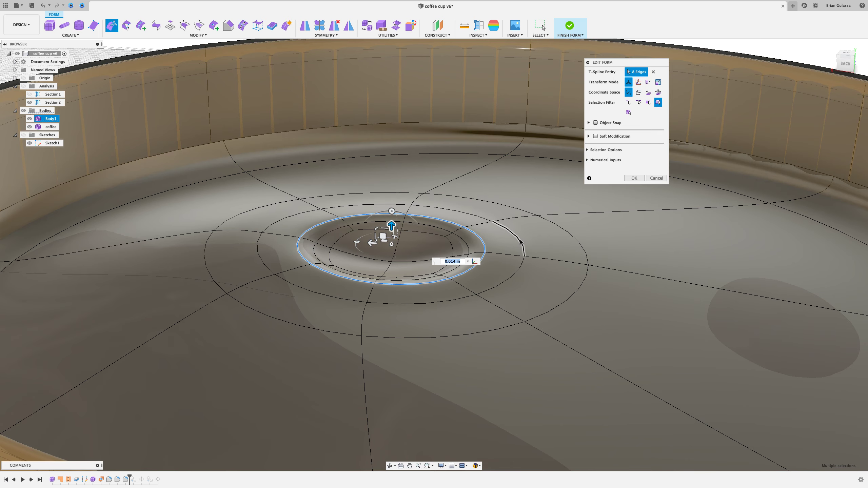
double_click(517, 233)
scroll(415, 221, down, 1)
drag(392, 230, 391, 236)
click(634, 178)
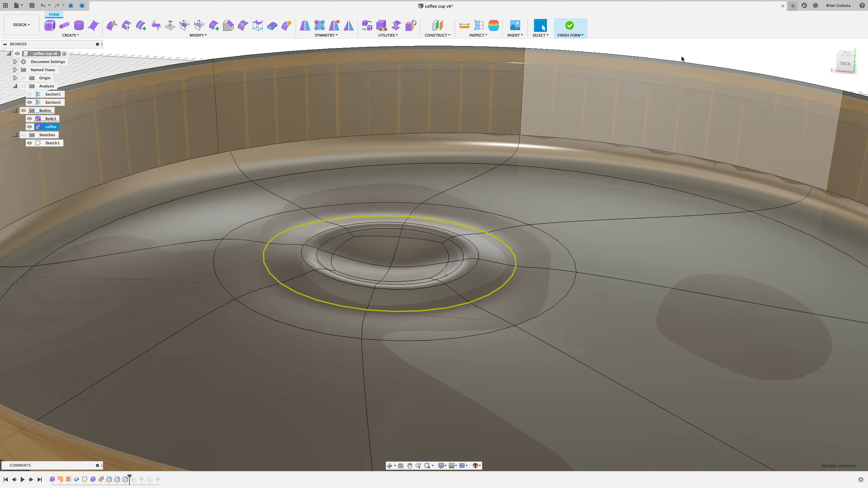
- Insert edges on both sides of the outer ring loop at an insert location of 0.50
scroll(680, 55, down, 5)
click(618, 95)
shift+middle_drag(618, 95, 614, 95)
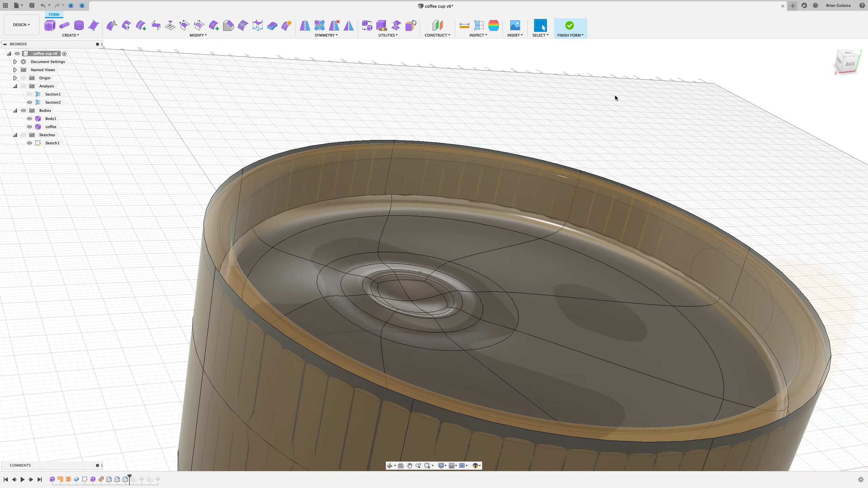
scroll(615, 98, up, 3)
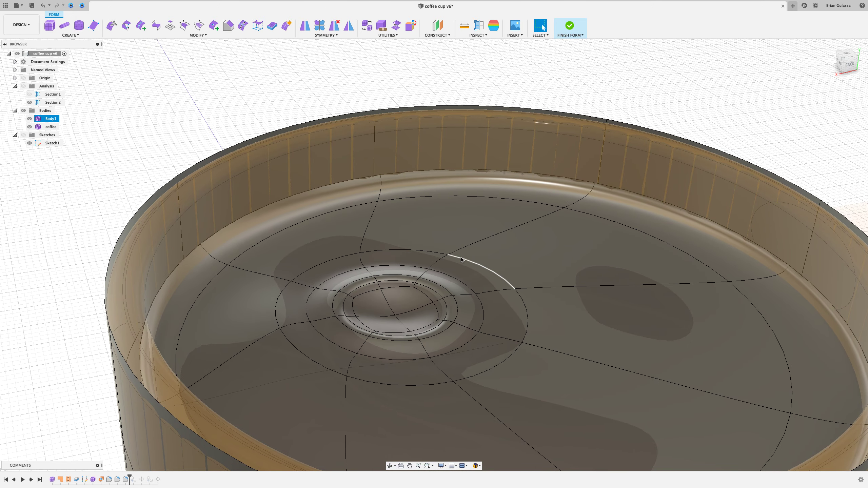
double_click(465, 263)
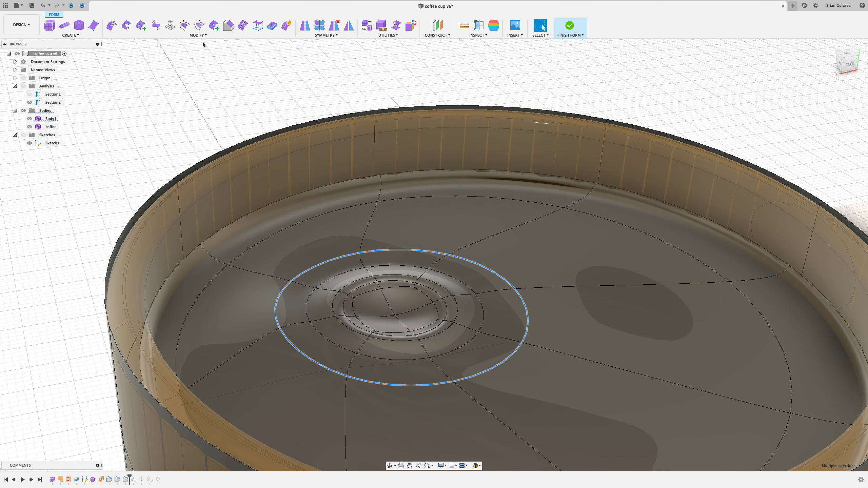
click(193, 36)
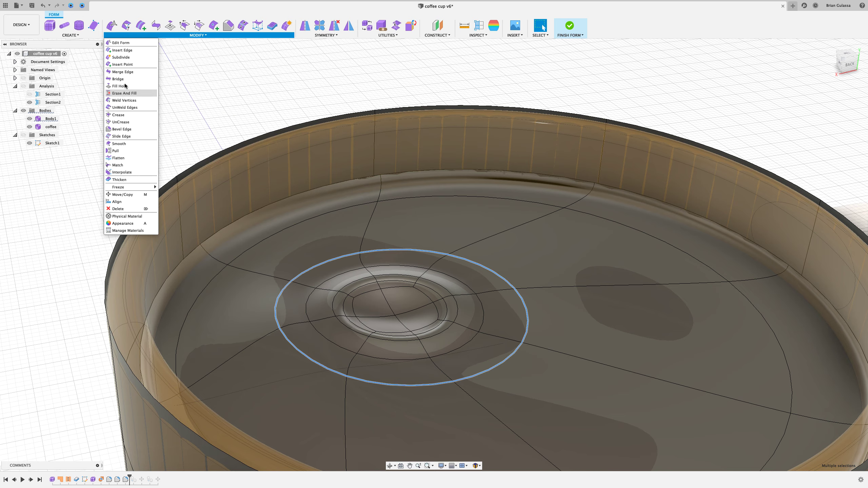
click(127, 50)
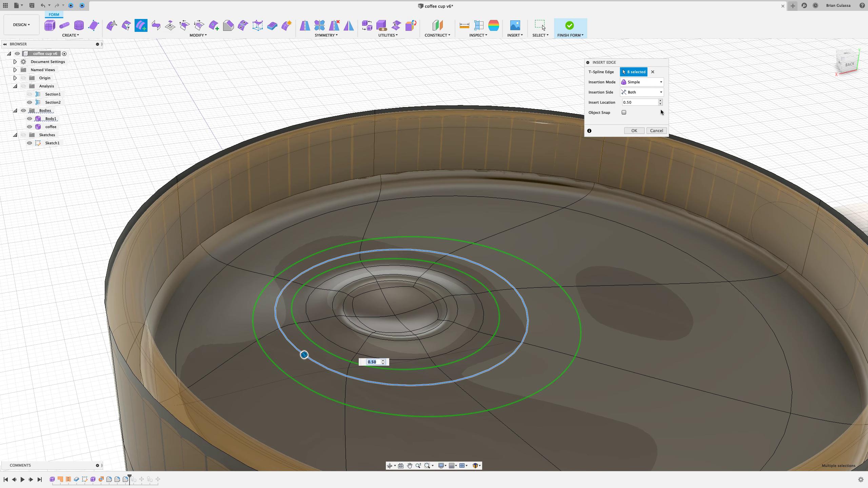
click(634, 131)
- Select the newly inserted ring edge loop and raise it slightly (about 0.033 in) with Edit Form
shift+middle_drag(510, 224, 533, 260)
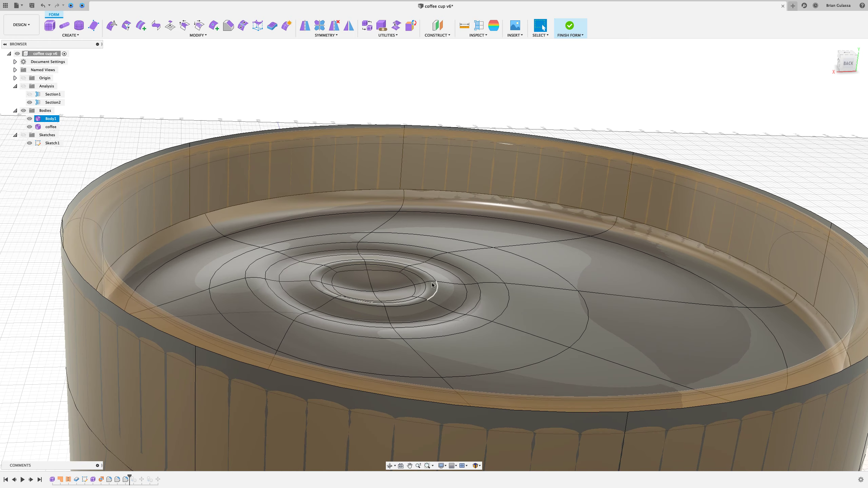
shift+middle_drag(478, 285, 482, 287)
double_click(503, 283)
right_click(695, 110)
click(709, 105)
drag(376, 265, 375, 273)
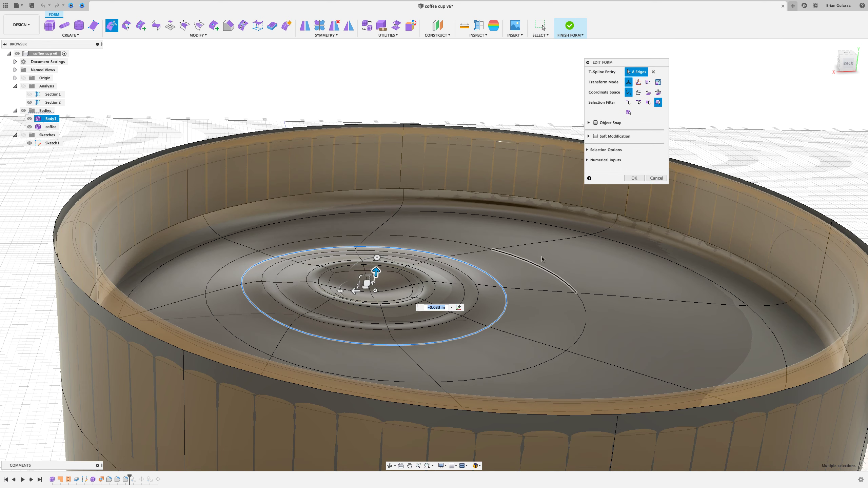
double_click(539, 266)
drag(399, 278, 398, 272)
click(634, 178)
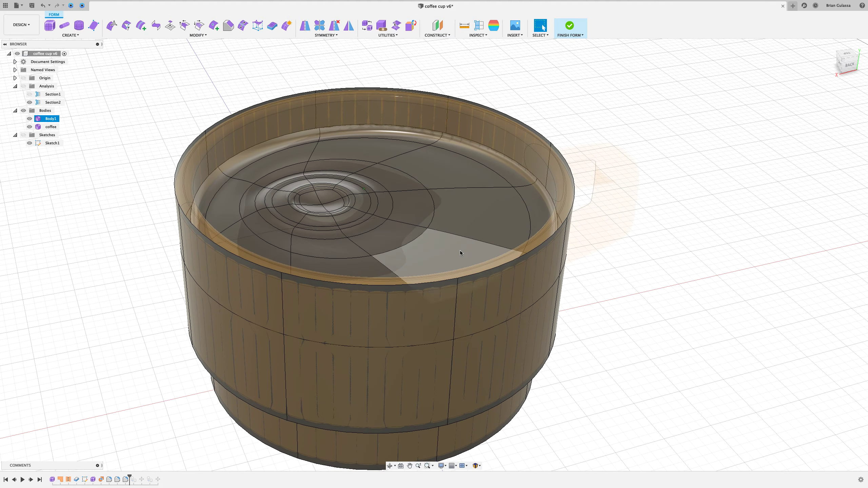
- Save the design as a new version with the default description
key(super+s)
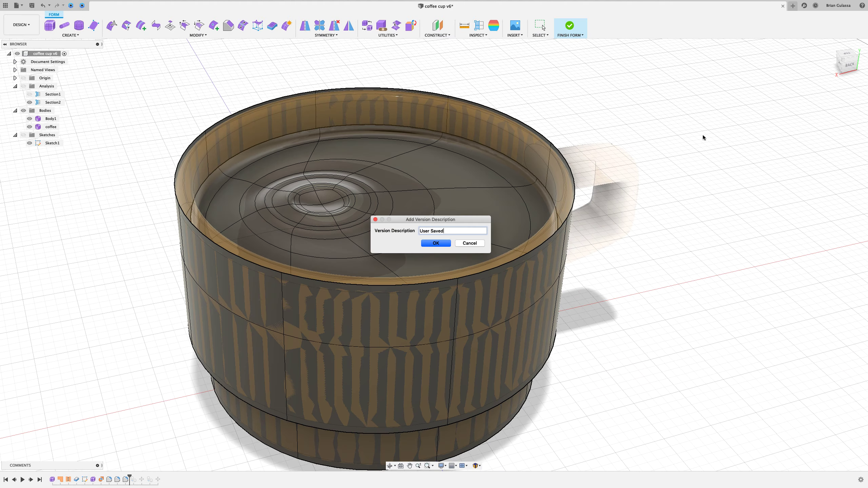
click(436, 243)
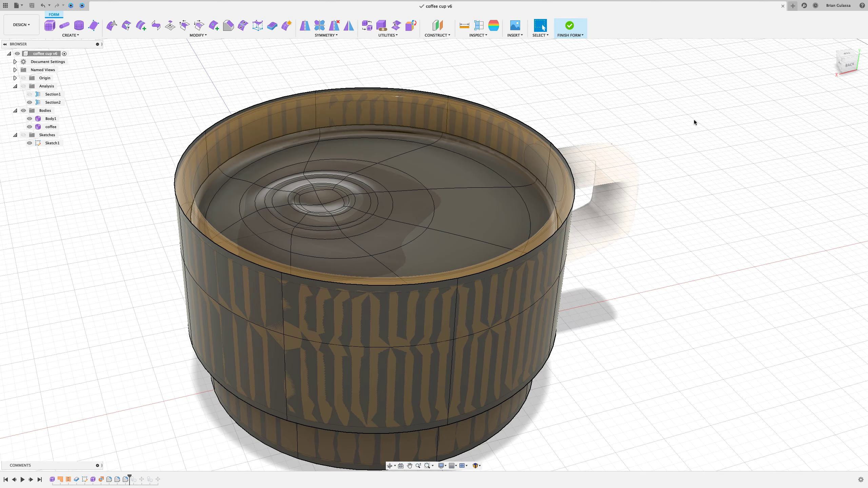
- Create a form Cylinder at the cup's center, 0.283 in in diameter and 3.375 in high, rising through the coffee as a straw
scroll(692, 121, down, 5)
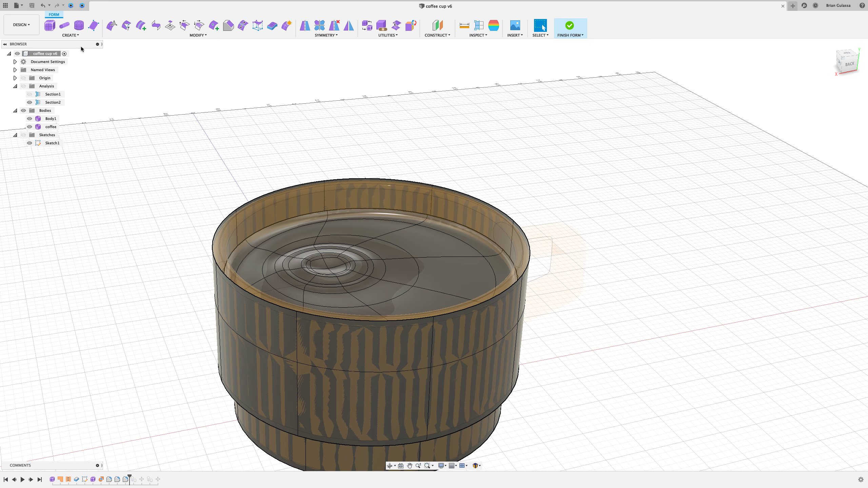
click(75, 36)
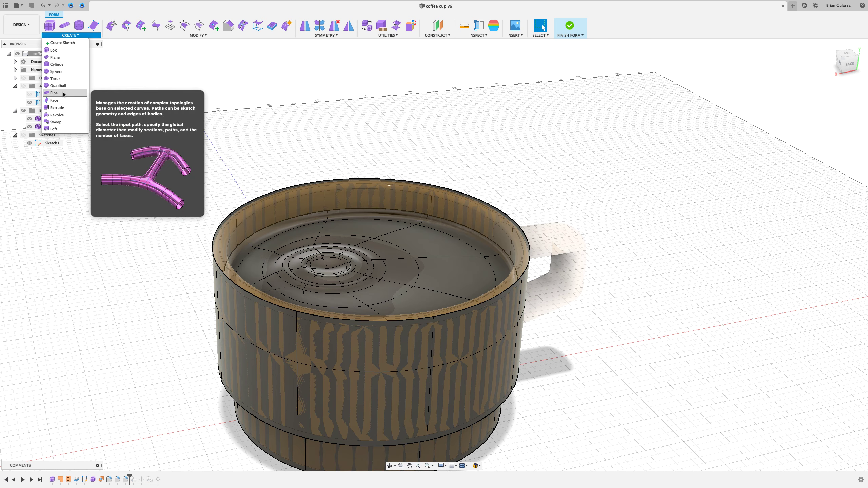
click(57, 64)
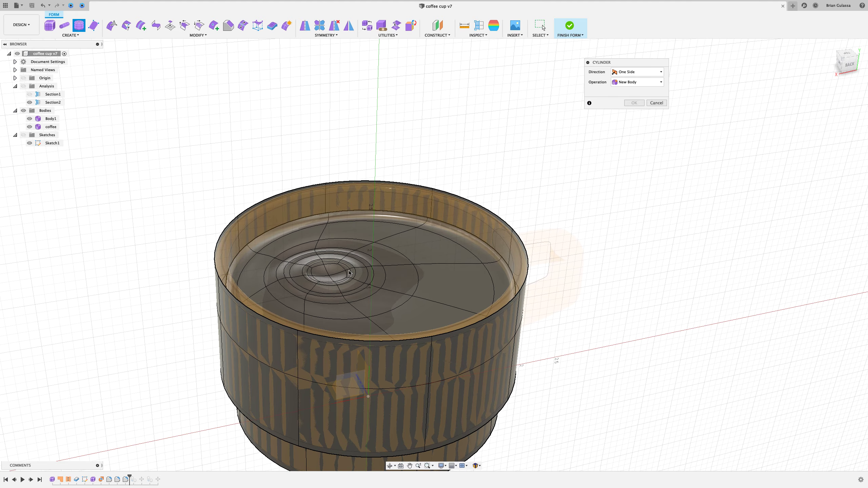
shift+middle_drag(348, 339, 400, 337)
shift+middle_drag(350, 383, 408, 360)
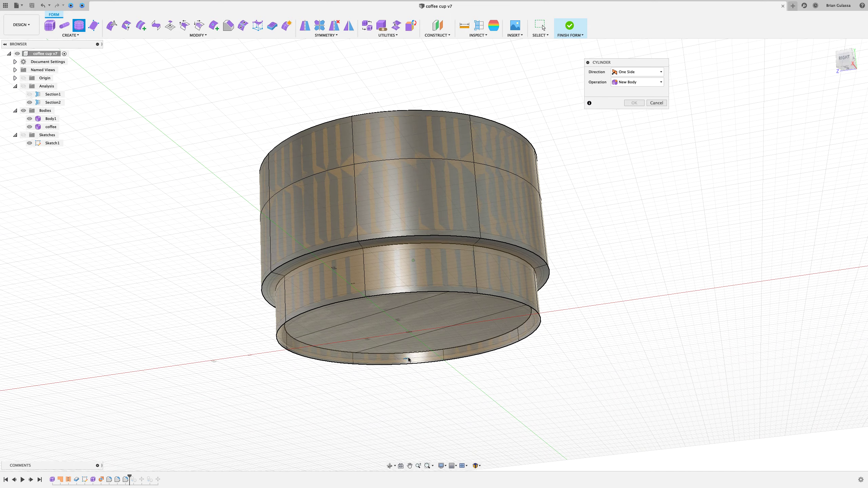
click(418, 332)
drag(413, 353, 405, 76)
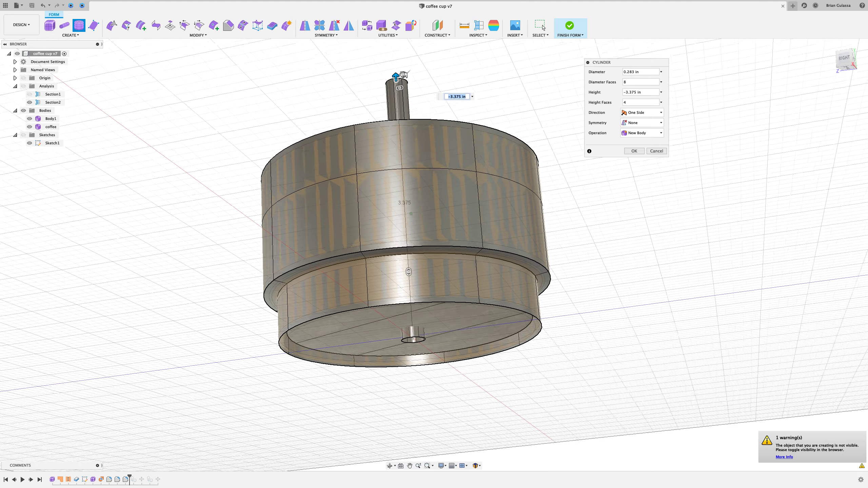
shift+middle_drag(403, 74, 454, 273)
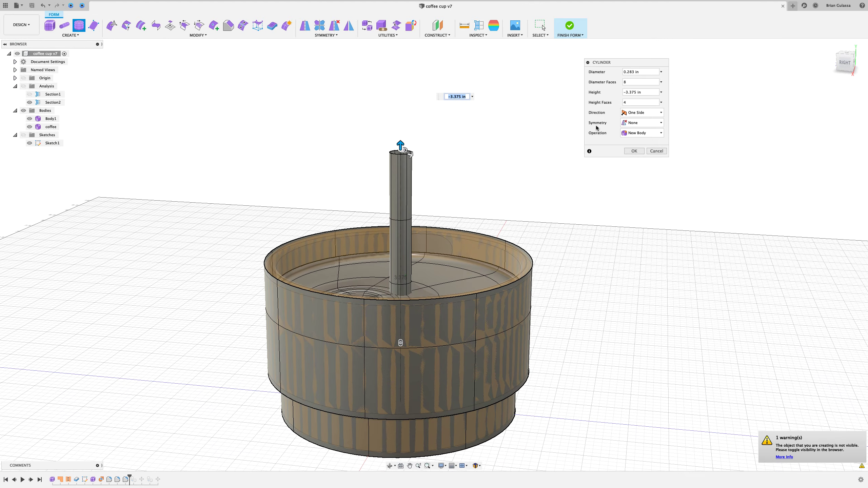
click(634, 151)
- Move and tilt the whole straw cylinder with Edit Form so it leans into the coffee center
click(407, 205)
right_click(454, 172)
click(476, 163)
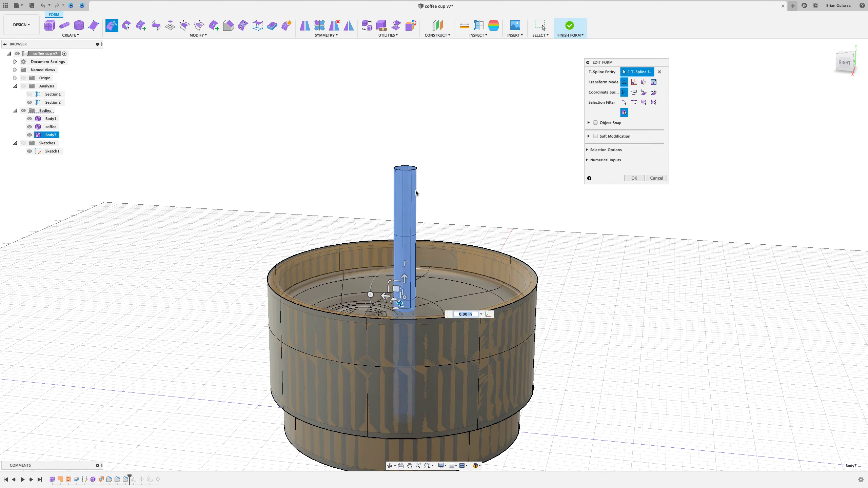
drag(393, 342, 349, 348)
shift+middle_drag(348, 348, 357, 276)
drag(357, 275, 355, 155)
shift+middle_drag(354, 155, 335, 262)
drag(338, 263, 350, 257)
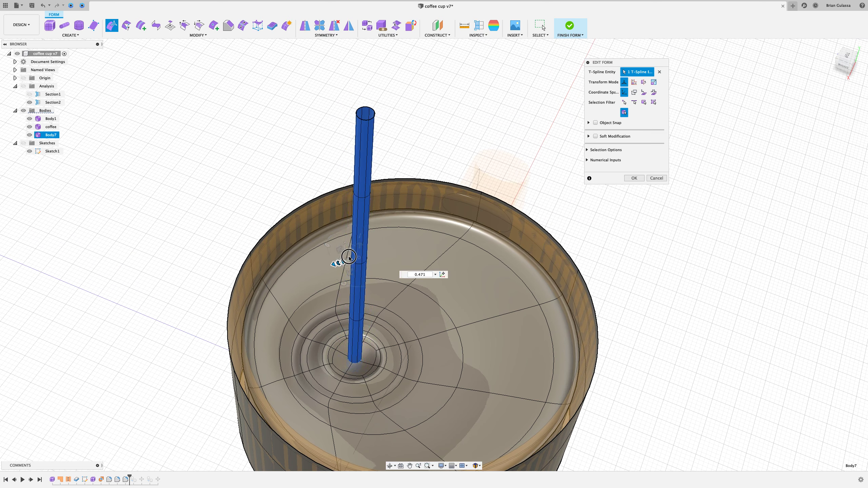
click(638, 178)
- Select edge loops along the straw and reposition them with Edit Form
shift+middle_drag(599, 196, 412, 188)
right_click(472, 154)
click(498, 140)
shift+middle_drag(383, 194, 406, 191)
drag(407, 191, 403, 192)
mouse_move(399, 320)
shift+middle_down()
mouse_move(407, 323)
mouse_move(383, 327)
mouse_move(398, 319)
shift+middle_up()
scroll(409, 336, up, 3)
click(397, 319)
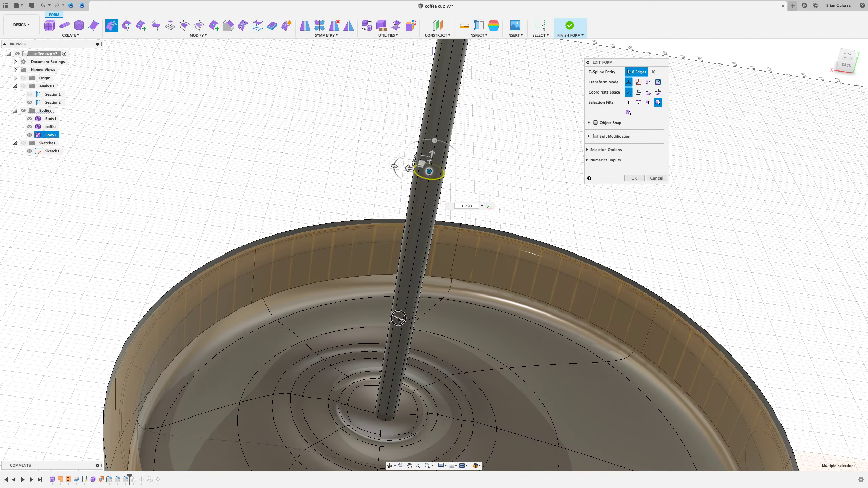
shift+middle_drag(431, 282, 425, 160)
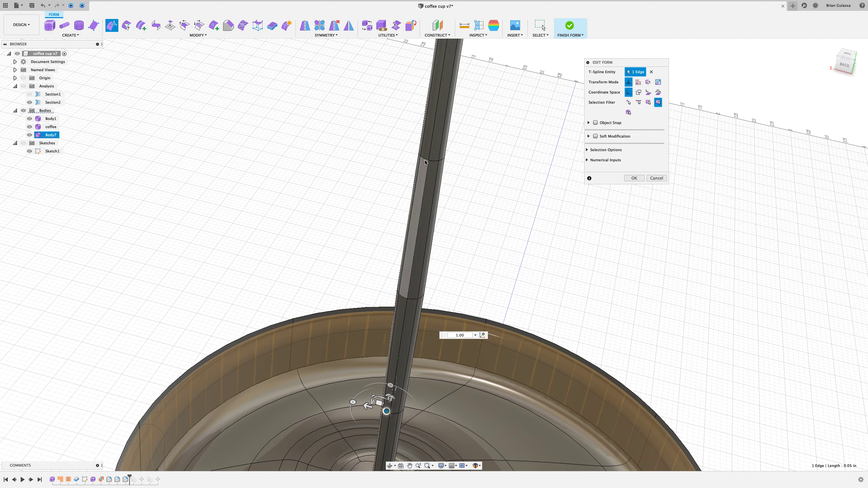
shift+middle_drag(466, 169, 407, 289)
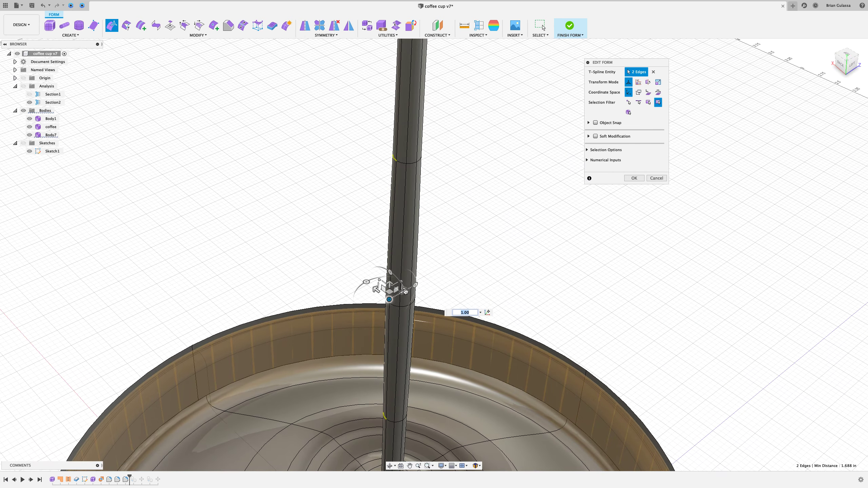
drag(404, 294, 416, 285)
click(449, 235)
shift+middle_drag(450, 236, 418, 261)
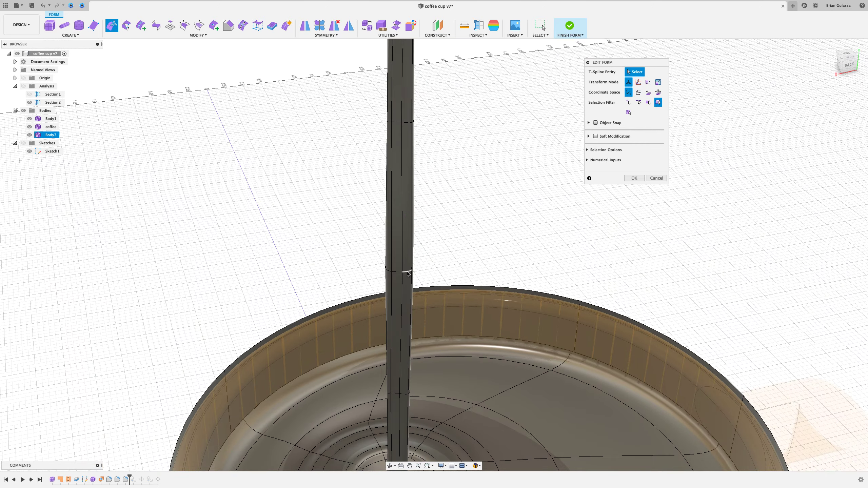
- Shift the straw's middle edge loop sideways with Edit Form to bend the straw
double_click(407, 273)
shift+middle_drag(436, 224, 394, 225)
mouse_move(361, 216)
mouse_down()
mouse_move(354, 227)
mouse_move(367, 260)
mouse_move(359, 250)
mouse_up()
click(635, 178)
shift+middle_drag(636, 189, 592, 187)
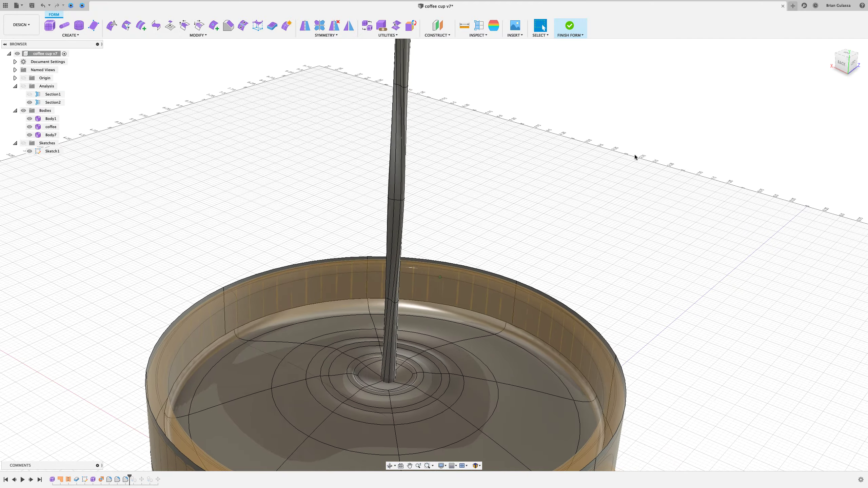
scroll(635, 157, down, 10)
shift+middle_drag(635, 154, 608, 120)
scroll(607, 119, up, 2)
click(660, 130)
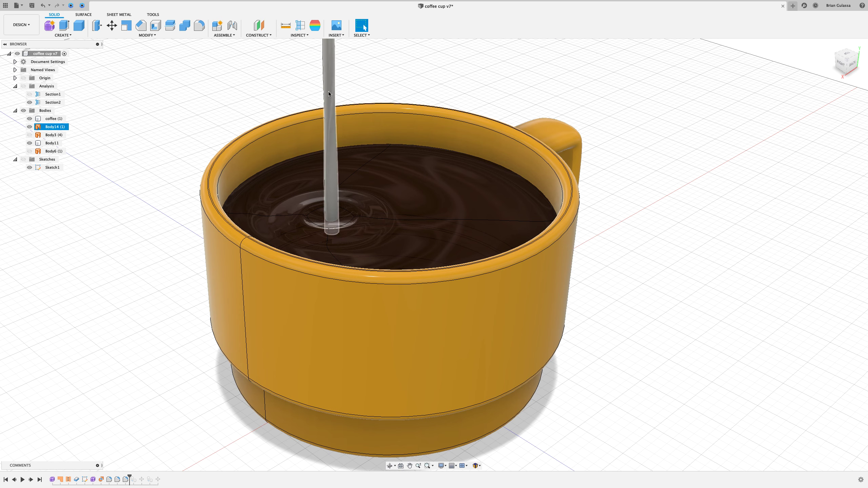
right_click(665, 105)
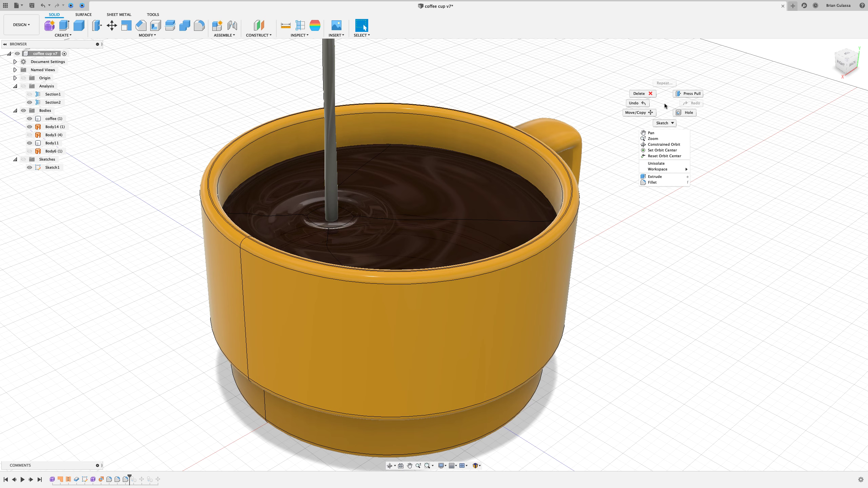
key(Escape)
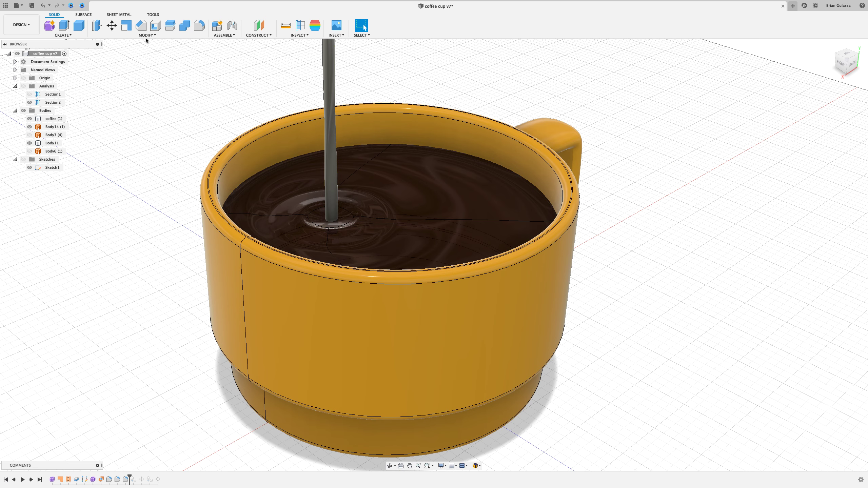
- Apply the Plastic - Translucent Glossy (White) appearance to the straw and close the Appearance dialog
click(147, 35)
click(108, 158)
drag(792, 86, 678, 48)
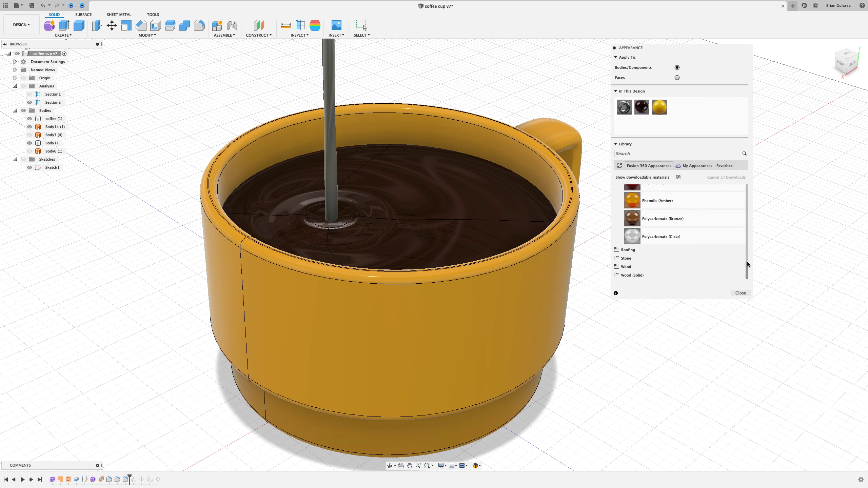
drag(747, 269, 748, 234)
click(640, 233)
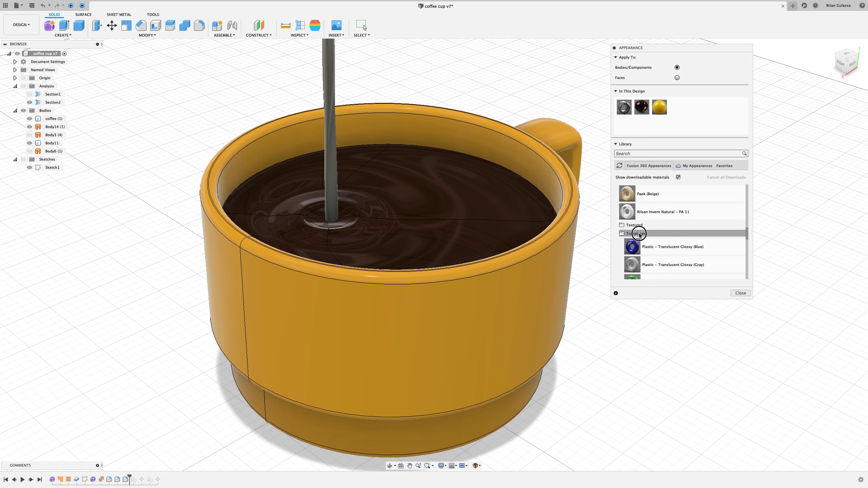
drag(746, 238, 747, 243)
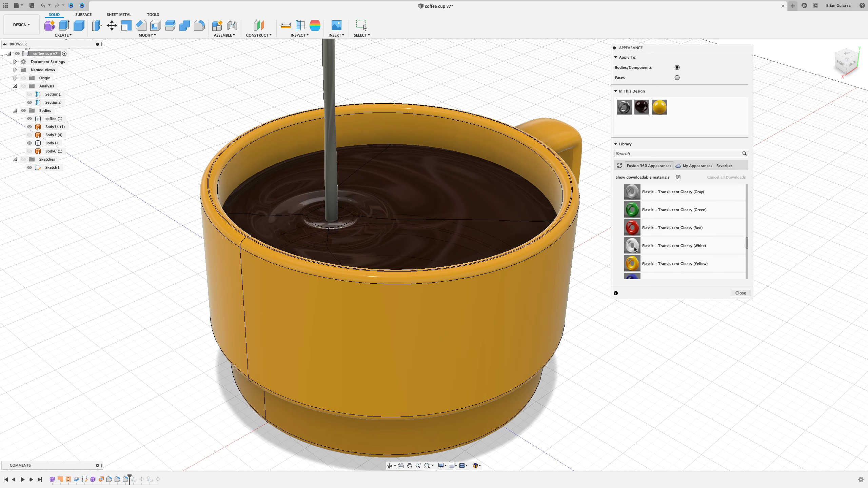
drag(634, 247, 632, 245)
drag(488, 92, 332, 82)
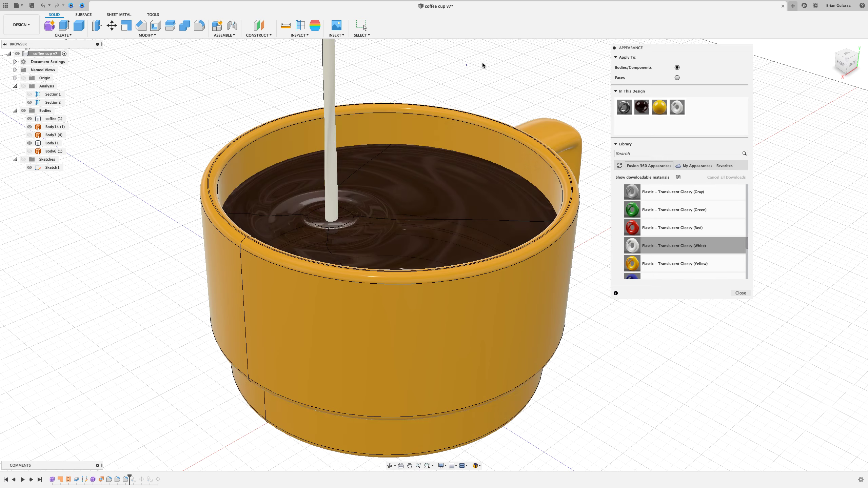
drag(745, 298, 744, 294)
click(740, 289)
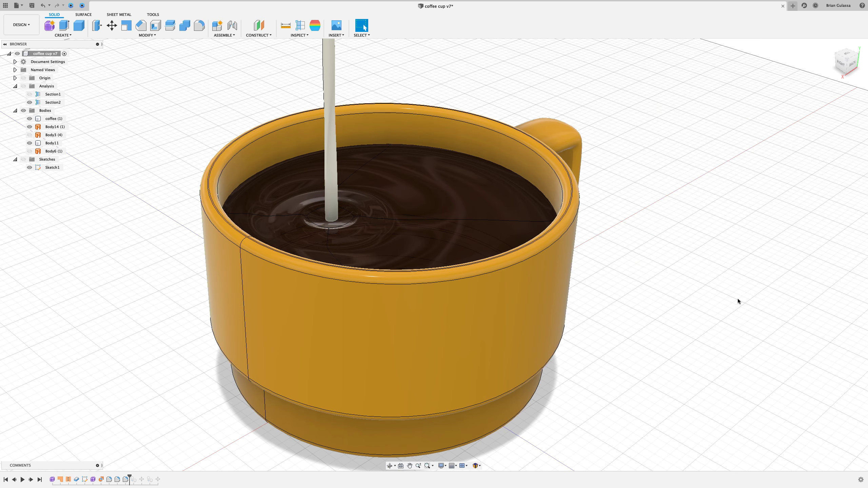
- Orbit and zoom around the cup to inspect the coffee ripples and straw from above
scroll(370, 79, down, 2)
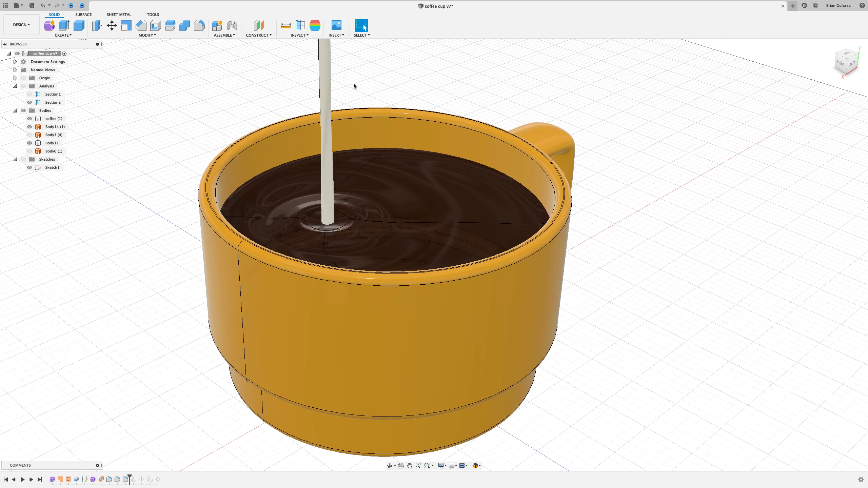
double_click(335, 95)
click(384, 73)
scroll(383, 69, down, 1)
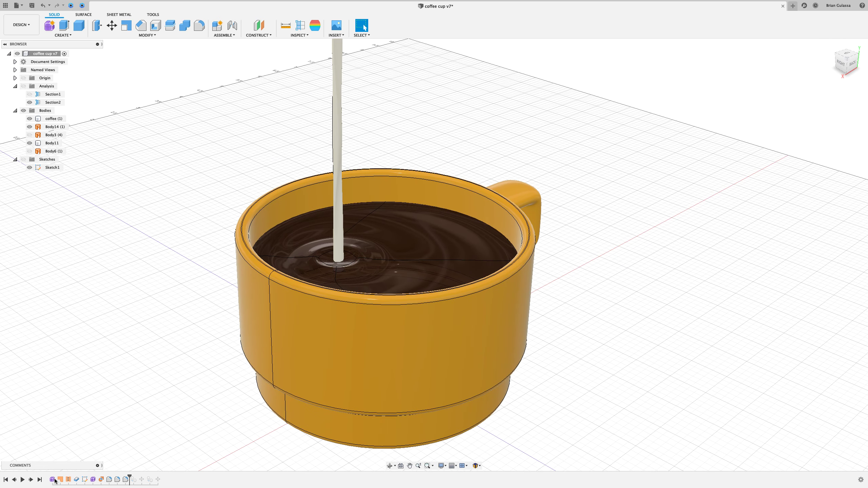
shift+middle_drag(136, 223, 98, 252)
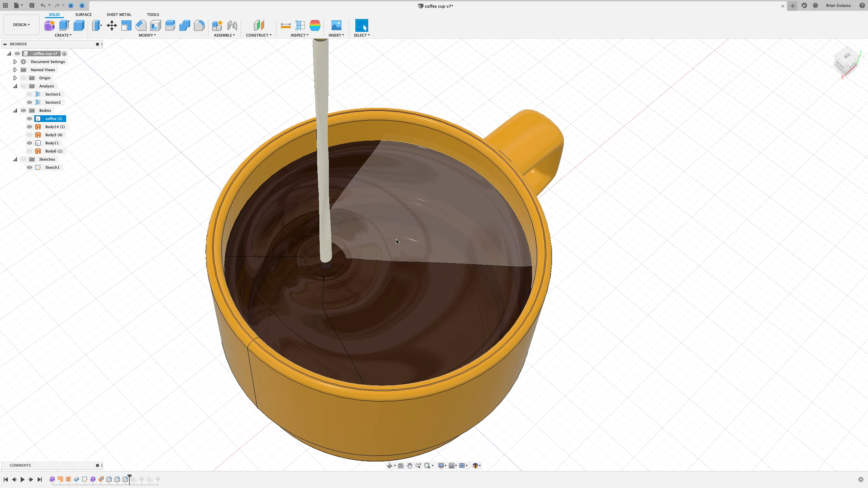
shift+middle_drag(638, 229, 663, 207)
click(439, 227)
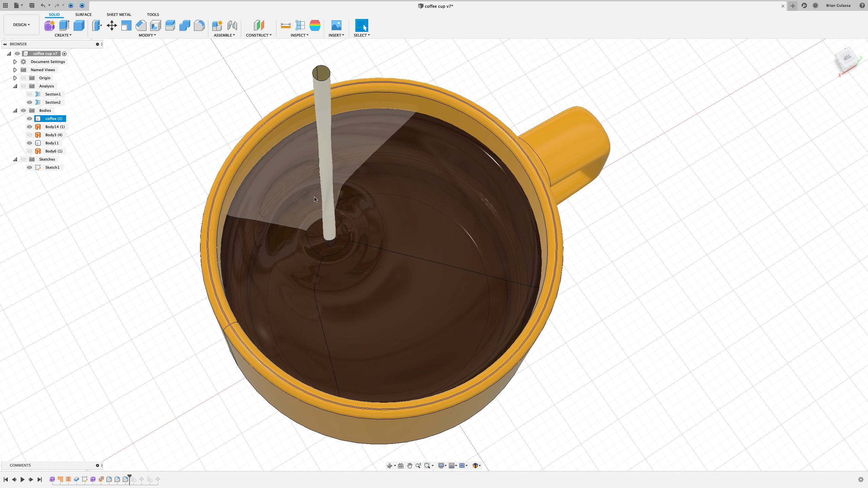
click(717, 252)
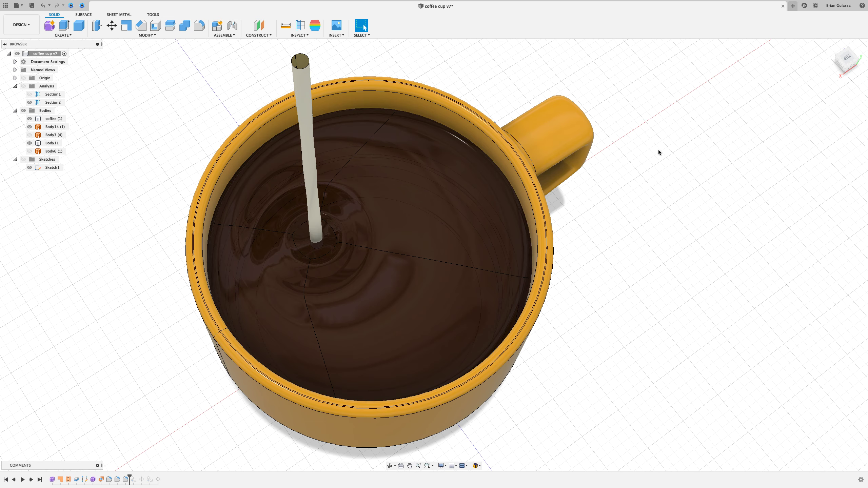
- Switch to Photoshop and toggle the brown background layer's visibility off and back on
key(super+Tab)
key(super+Tab)
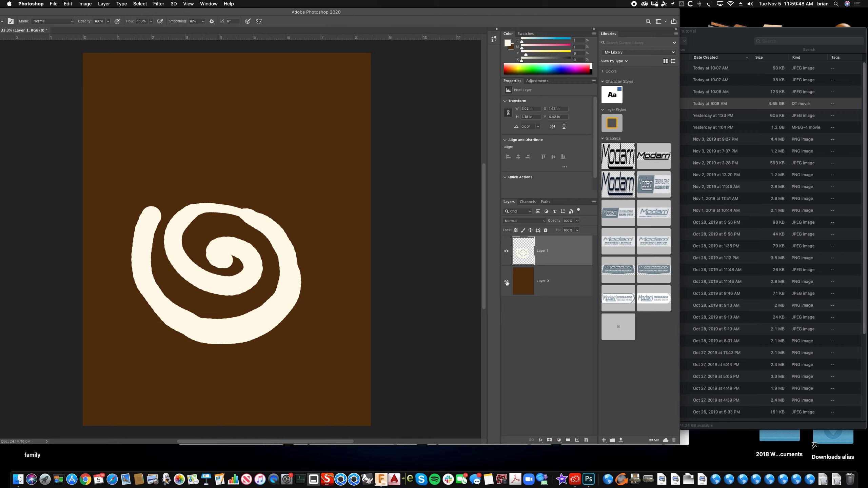
click(506, 282)
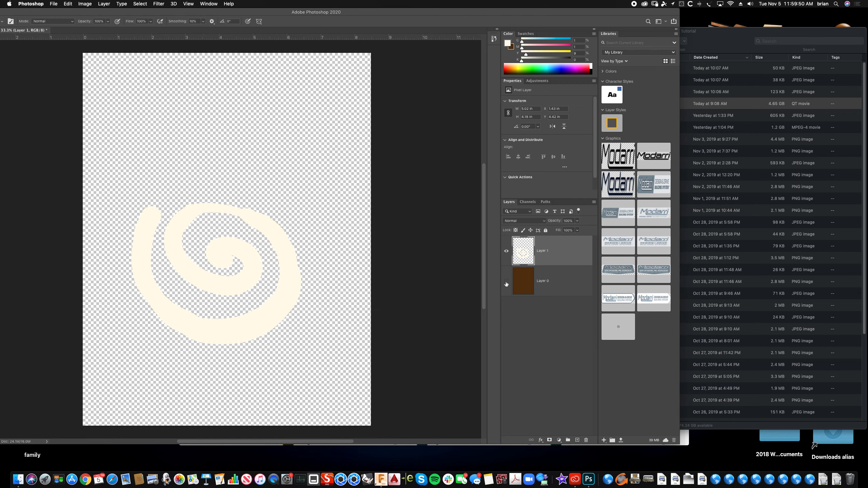
click(506, 282)
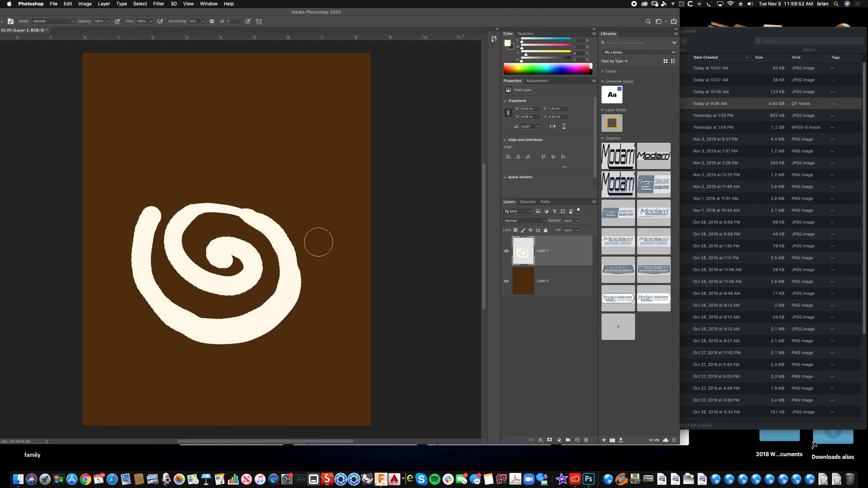
drag(473, 14, 535, 14)
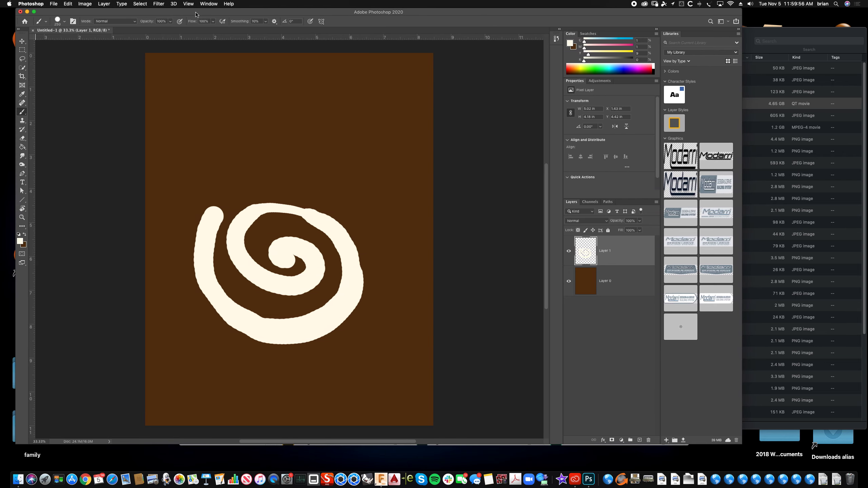
- Open the Liquify filter on the swirl layer and warp the swirl's centre downward with one brush stroke
click(175, 3)
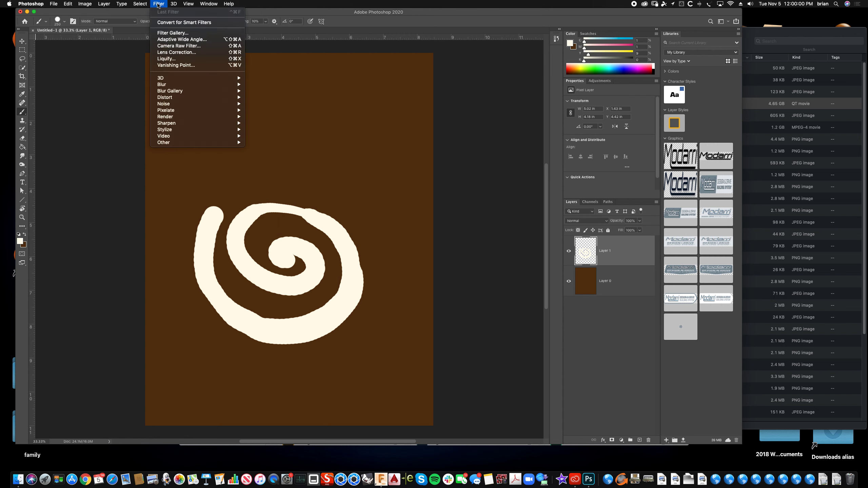
mouse_move(208, 4)
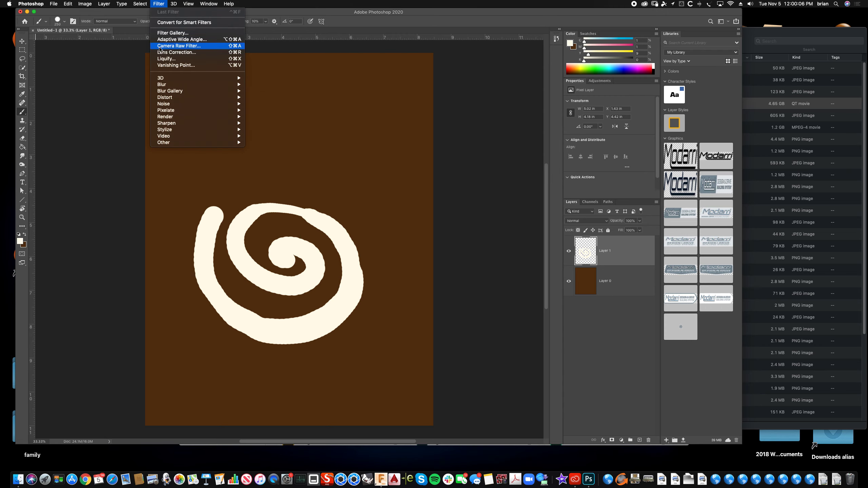
click(164, 59)
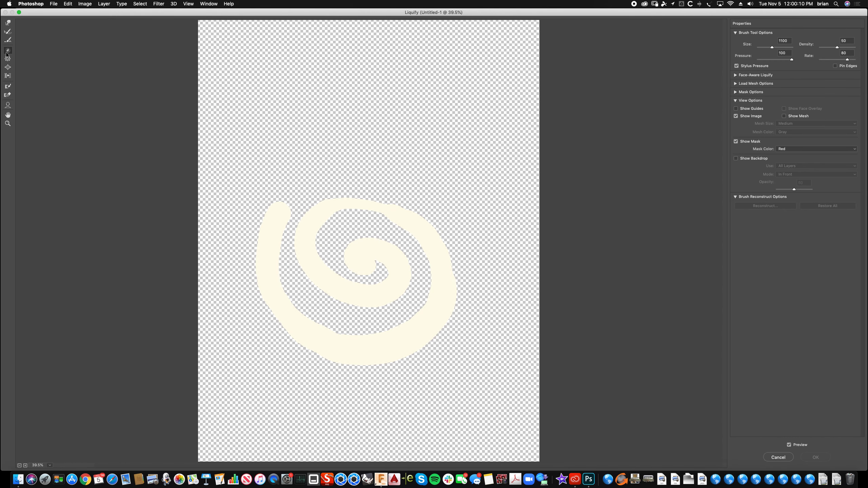
mouse_move(359, 262)
mouse_down()
mouse_move(366, 255)
mouse_move(359, 277)
mouse_move(383, 272)
mouse_move(362, 273)
mouse_up()
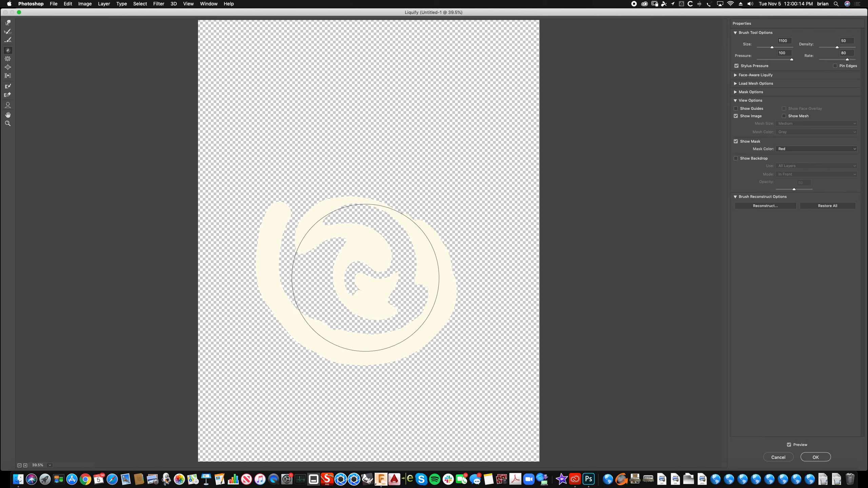
- Try two more warp strokes across the swirl's left side, undoing each one
drag(297, 307, 286, 277)
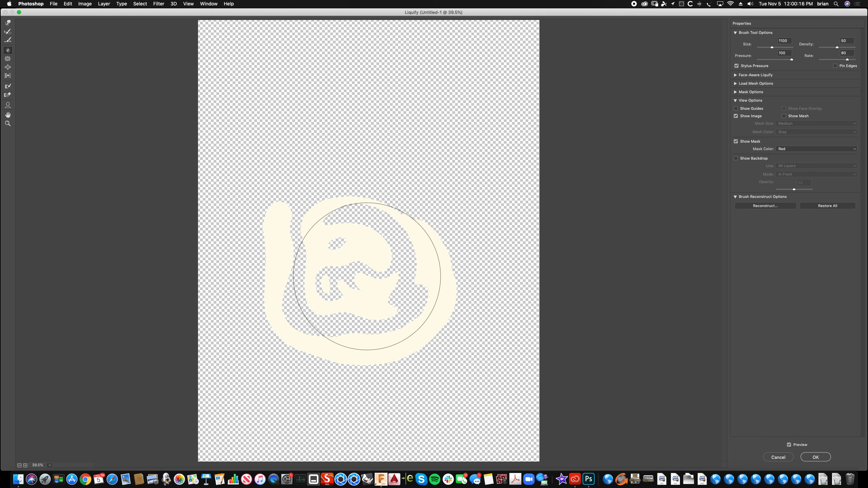
key(super+z)
mouse_move(255, 238)
mouse_down()
mouse_move(328, 147)
mouse_move(447, 177)
mouse_move(478, 273)
mouse_move(388, 446)
mouse_move(323, 382)
mouse_move(351, 388)
mouse_move(273, 368)
mouse_move(362, 393)
mouse_move(343, 390)
mouse_move(321, 366)
mouse_move(343, 387)
mouse_move(347, 378)
mouse_move(327, 362)
mouse_move(322, 373)
mouse_move(334, 365)
mouse_move(323, 372)
mouse_move(310, 349)
mouse_move(317, 348)
mouse_up()
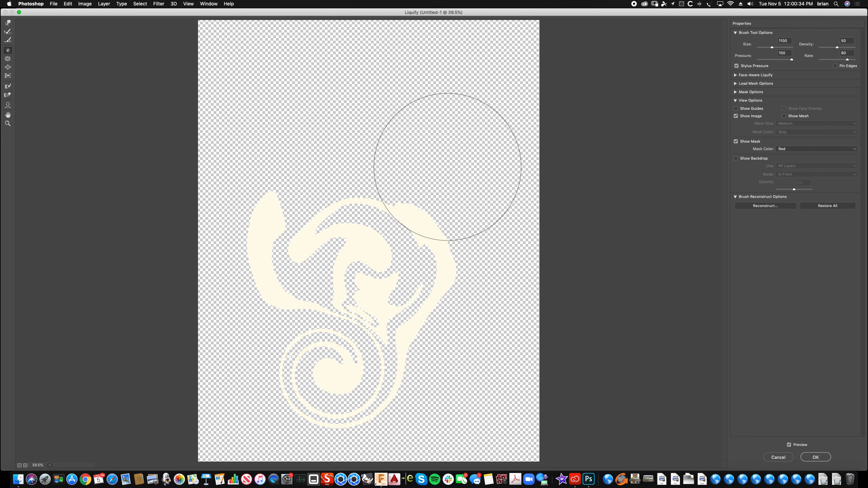
key(super)
key(super+z)
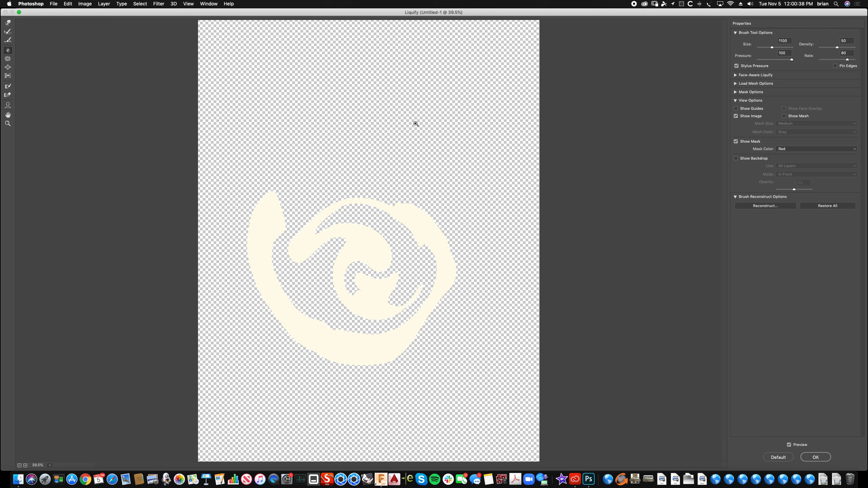